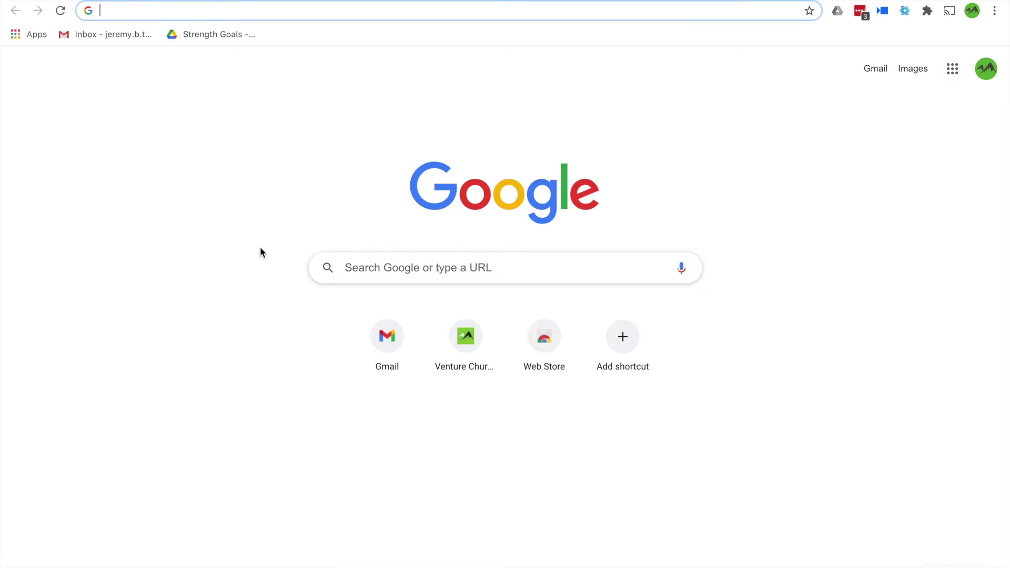
# Load the Venture Church website at venturechurch.us in Chrome
pyautogui.write('ven')
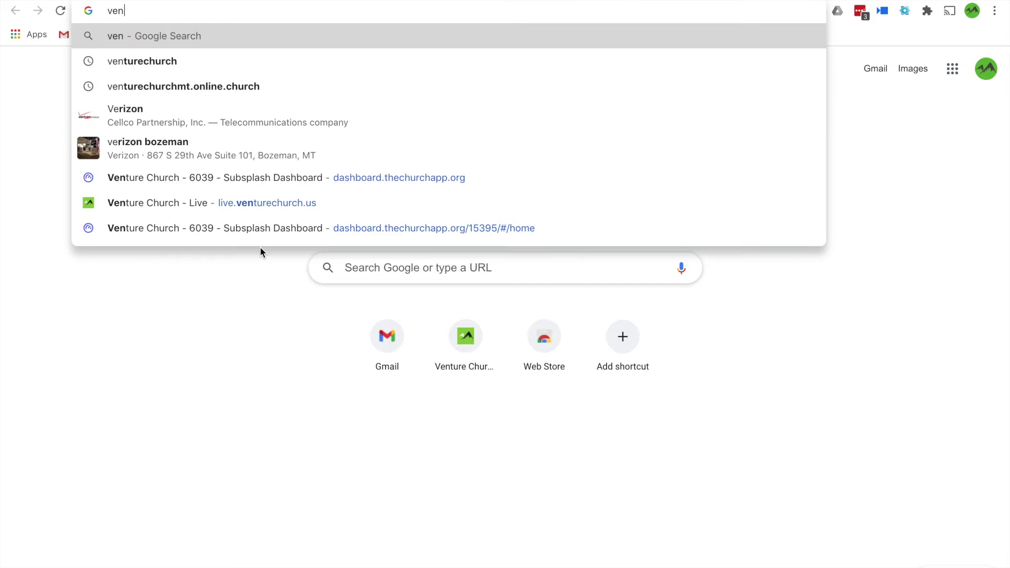
pyautogui.write('turechu')
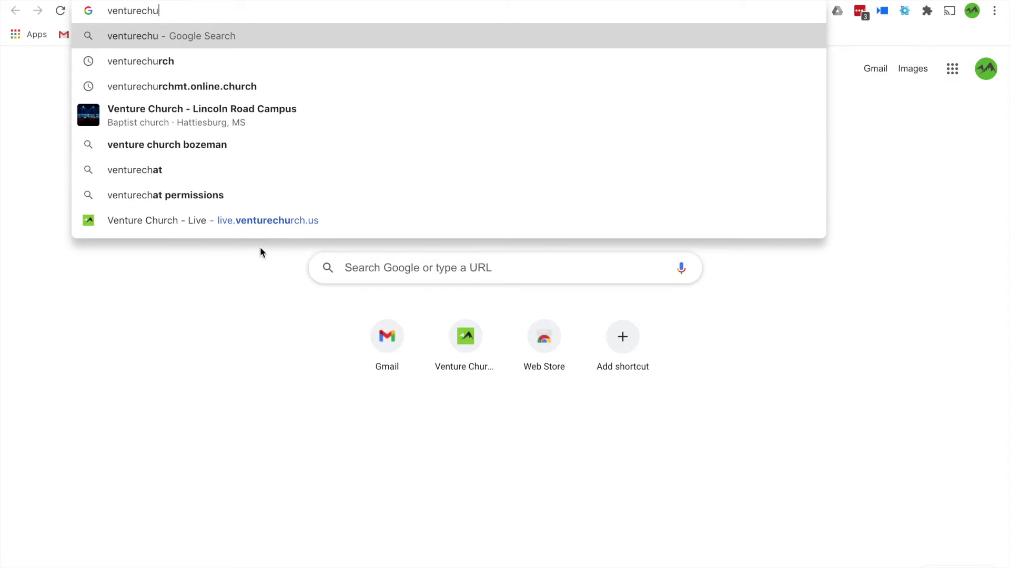
pyautogui.write('rch.us')
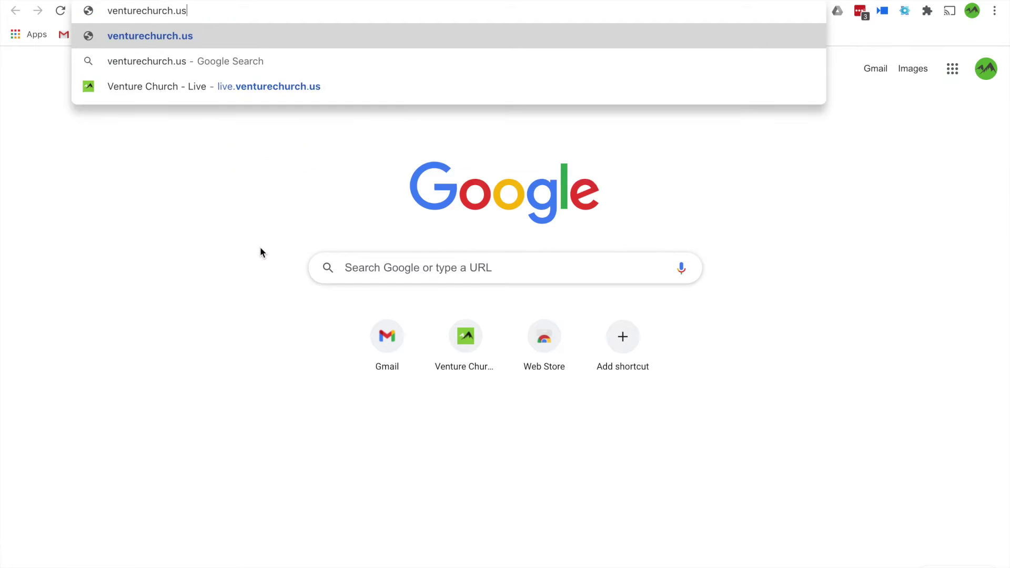
pyautogui.press('Return')
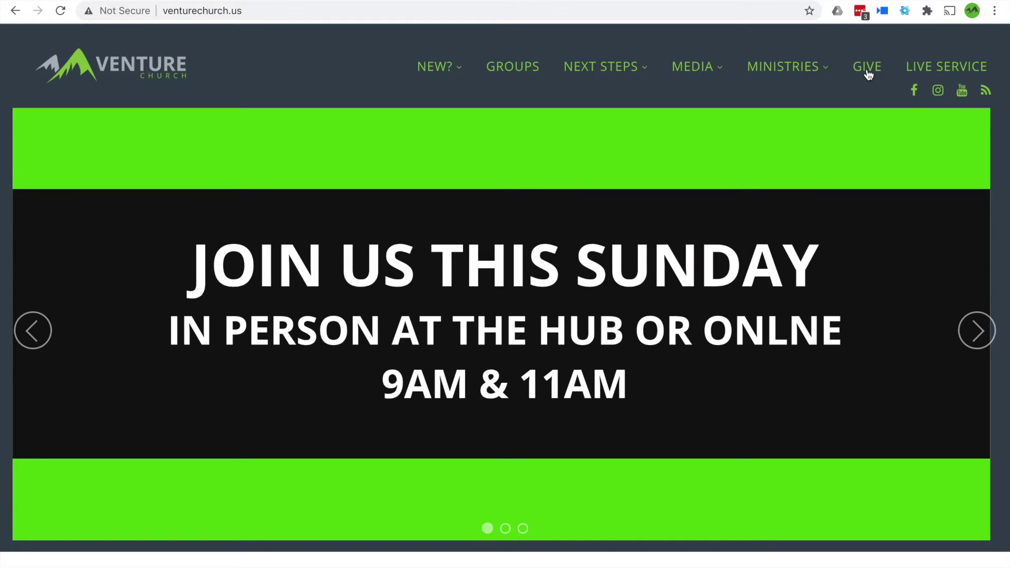
# Go to the church's Give page and enter a $1 gift amount for Venture Offering
pyautogui.click(868, 71)
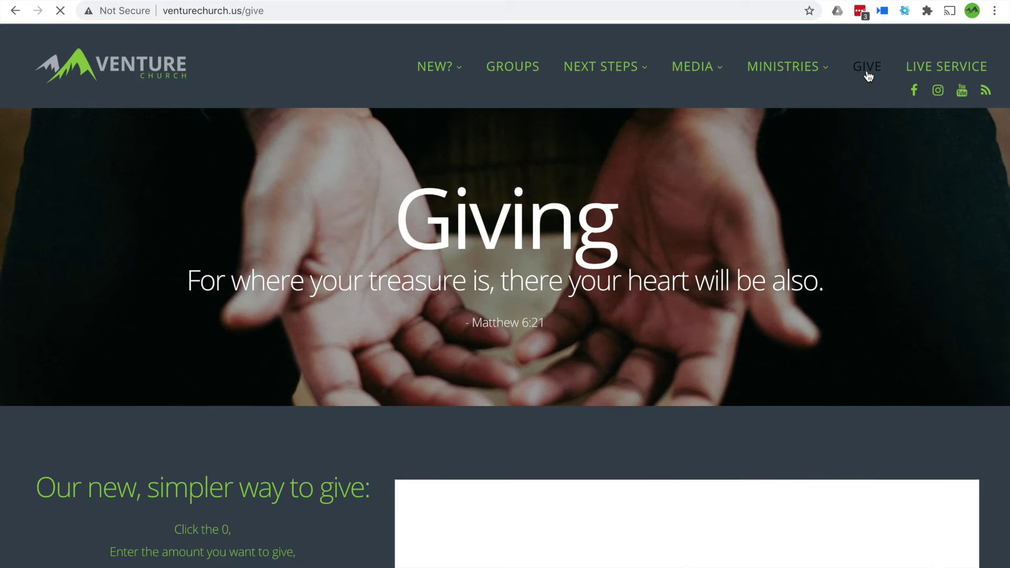
pyautogui.scroll(-2, 867, 71)
pyautogui.scroll(-5, 736, 272)
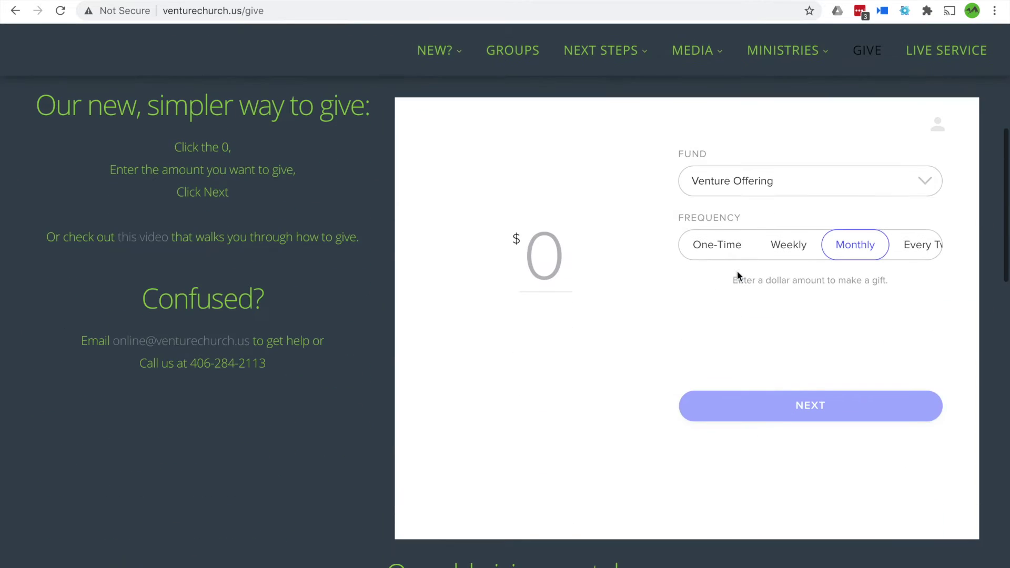
pyautogui.scroll(1, 569, 282)
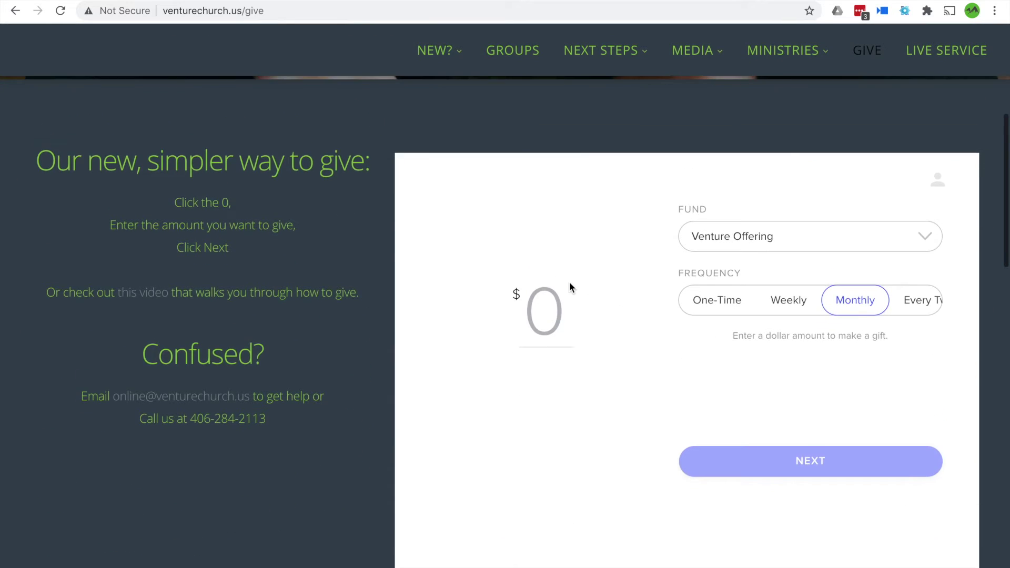
pyautogui.click(544, 313)
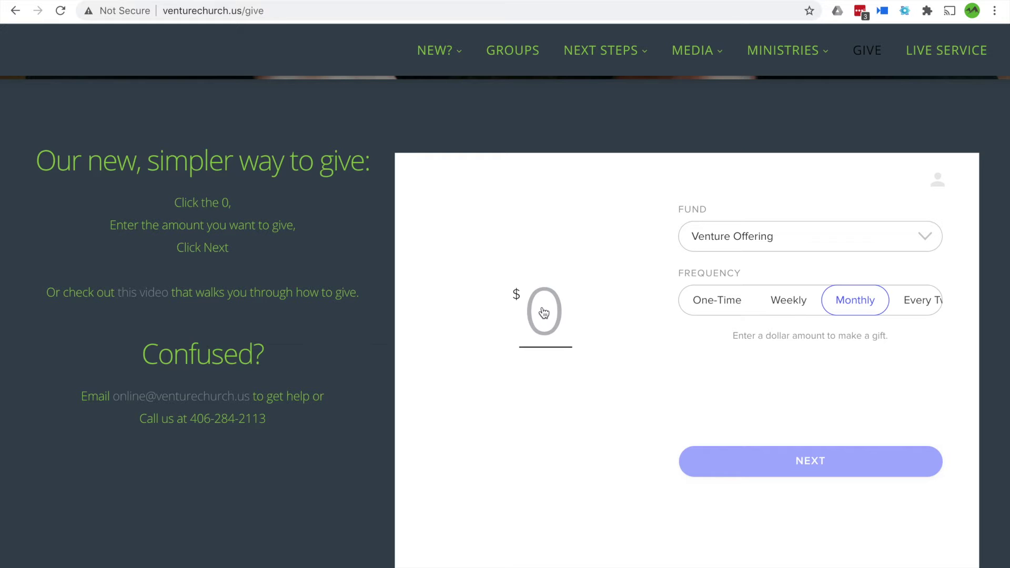
pyautogui.write('1')
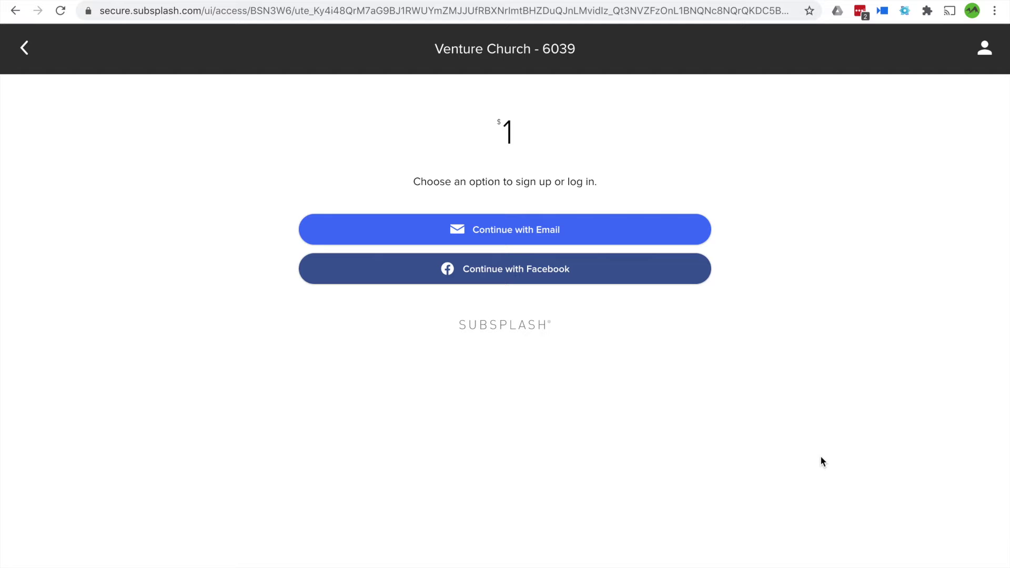
# Choose to continue with e-mail and switch to creating a new account
pyautogui.click(623, 239)
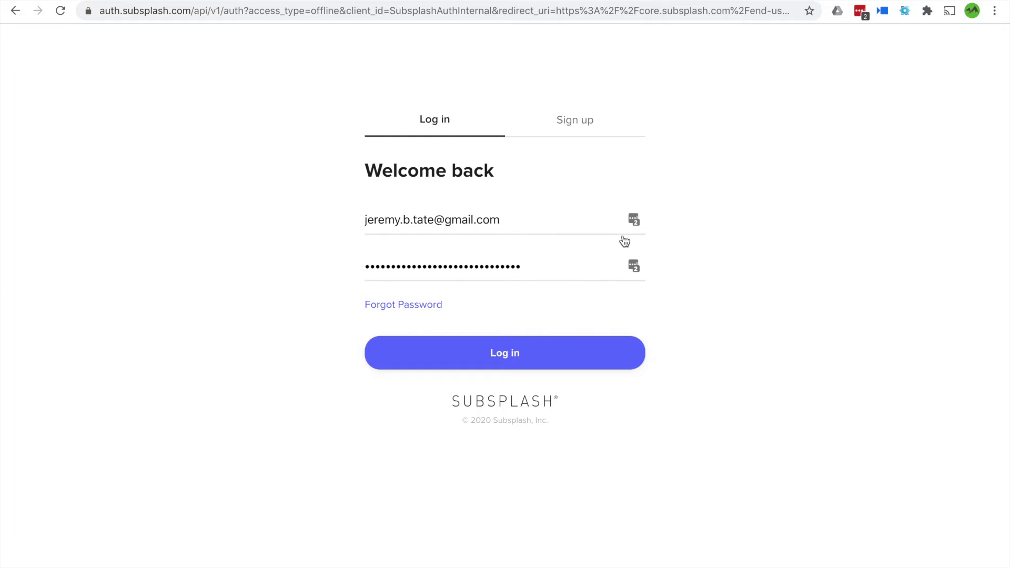
pyautogui.click(572, 120)
# Replace the sign-up first and last name with the church's name and enter a new e-mail address
pyautogui.moveTo(426, 228); pyautogui.dragTo(347, 228)
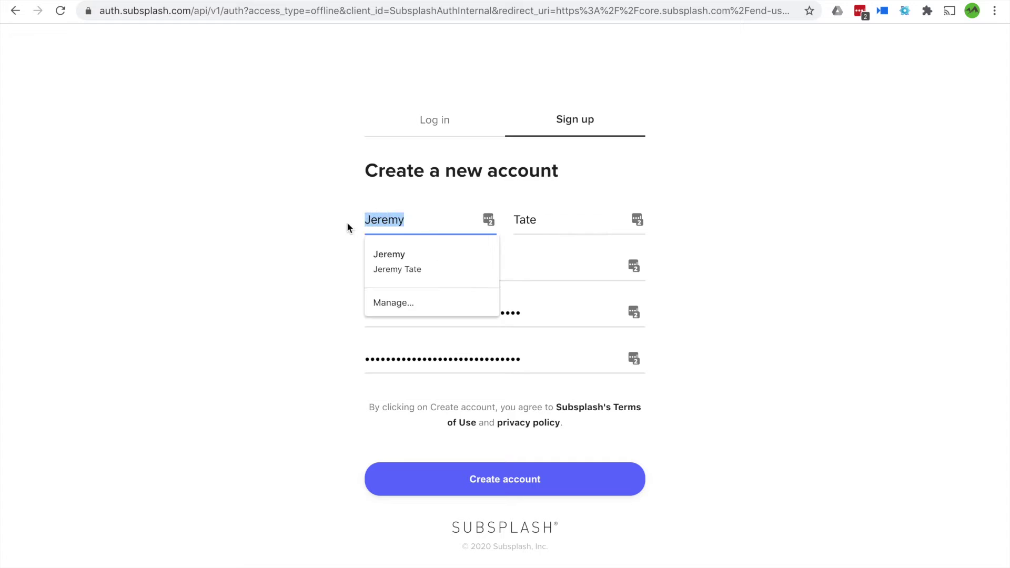
pyautogui.write('Venture')
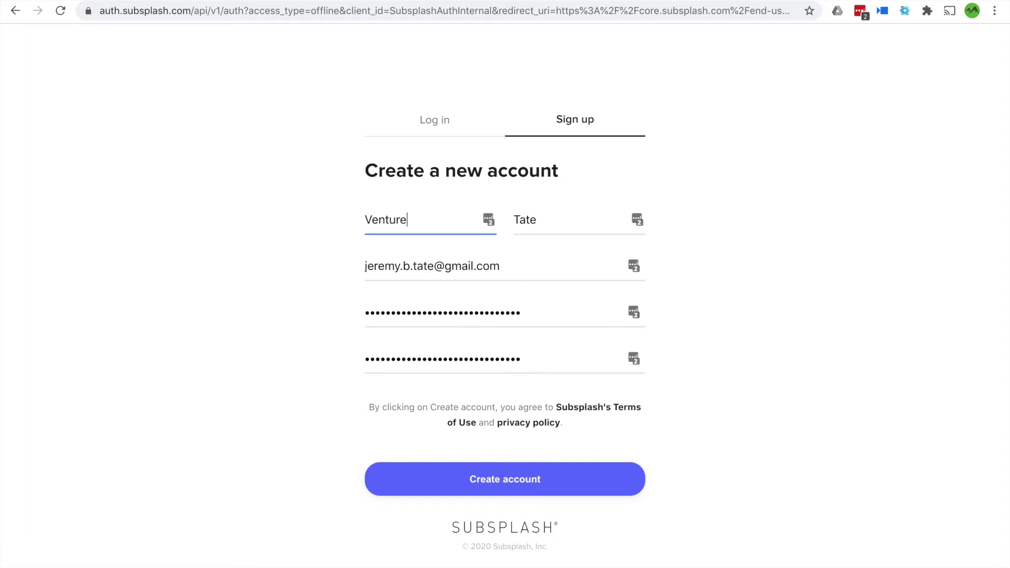
pyautogui.press('Tab')
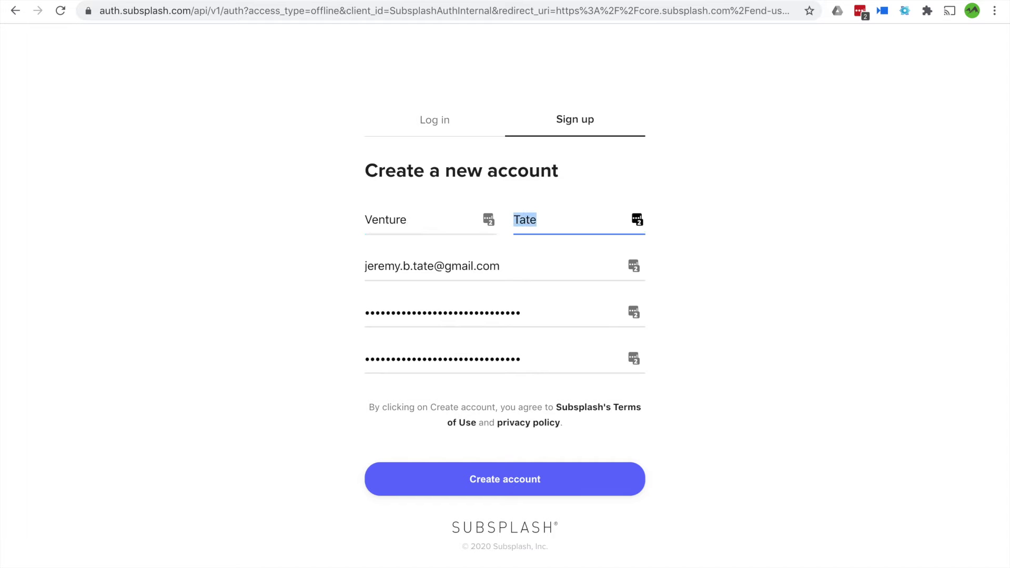
pyautogui.write('MT')
pyautogui.press('Tab')
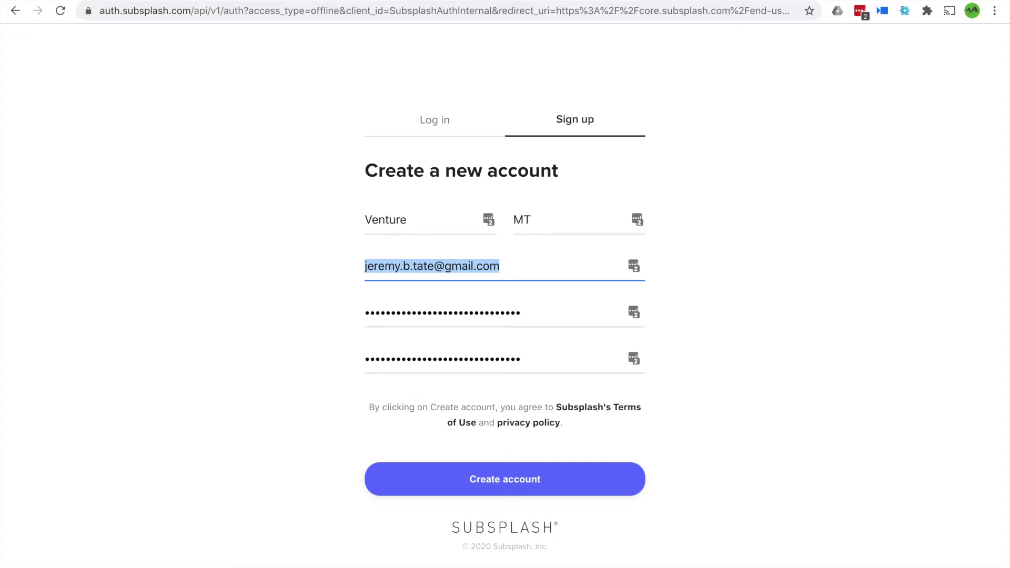
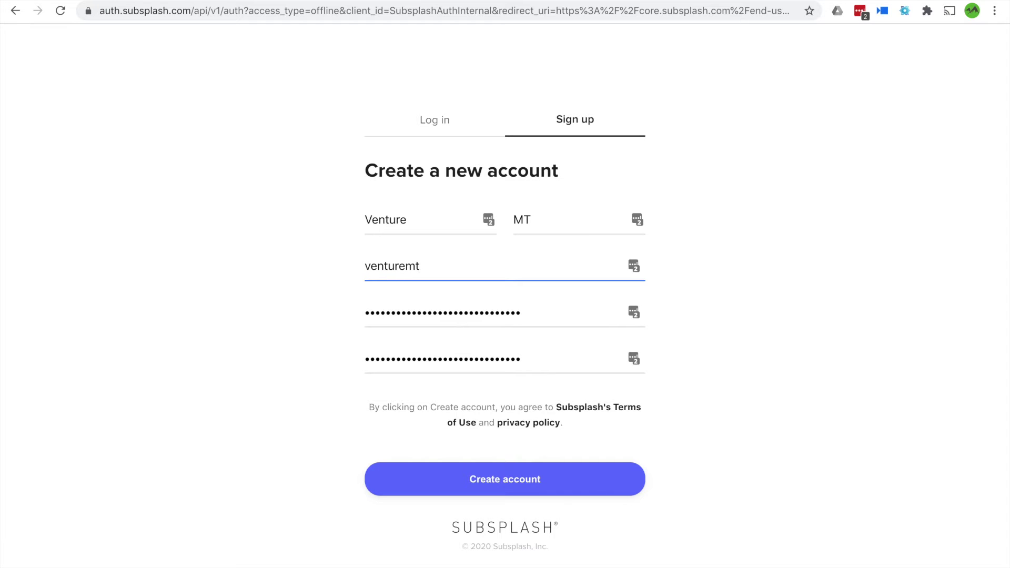
# Fill both password fields, create the account, and decline saving the login
pyautogui.click(463, 349)
pyautogui.click(471, 470)
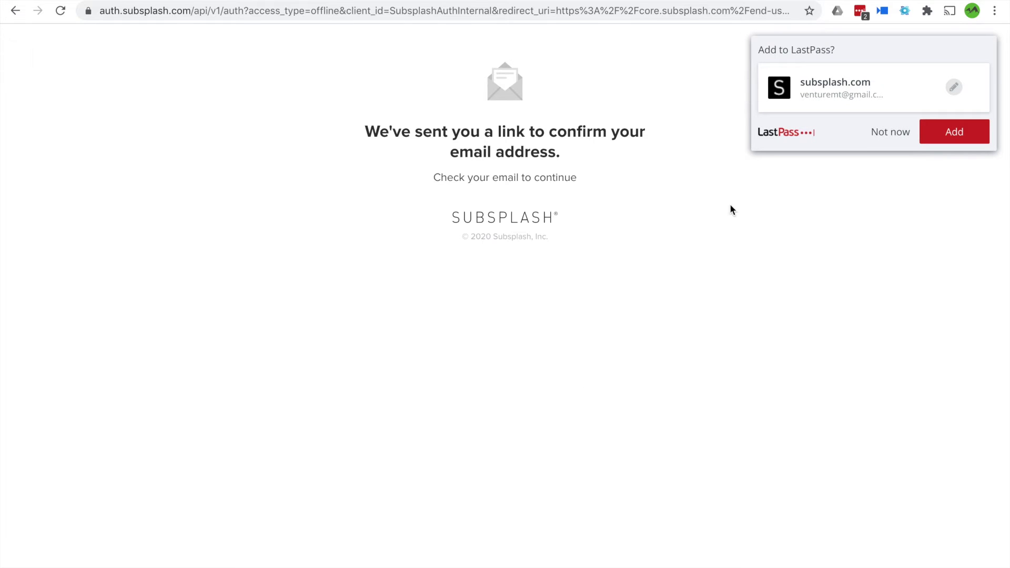
pyautogui.click(868, 137)
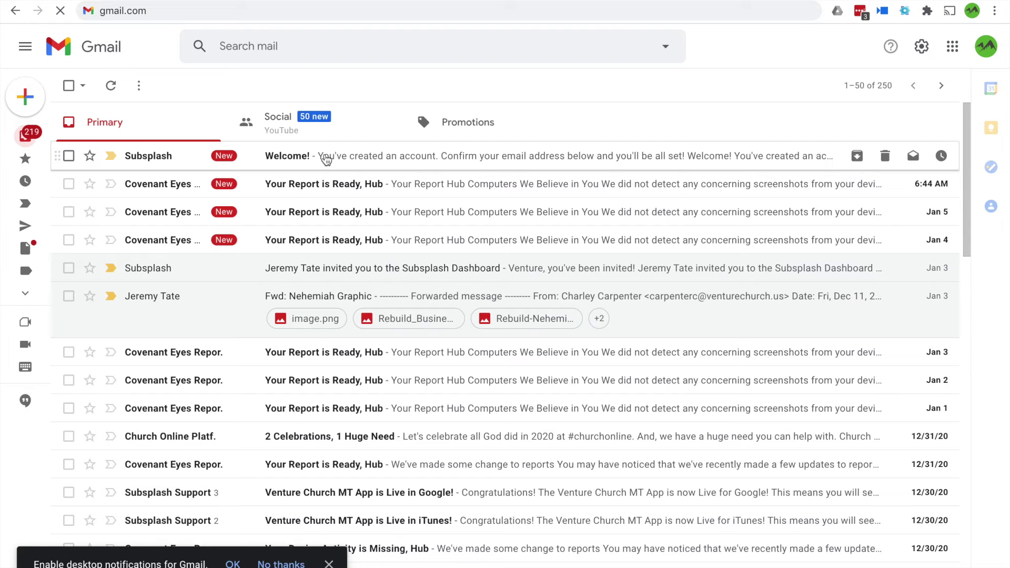
# Open the Subsplash Welcome e-mail in Gmail and use its Confirm email address link
pyautogui.click(325, 154)
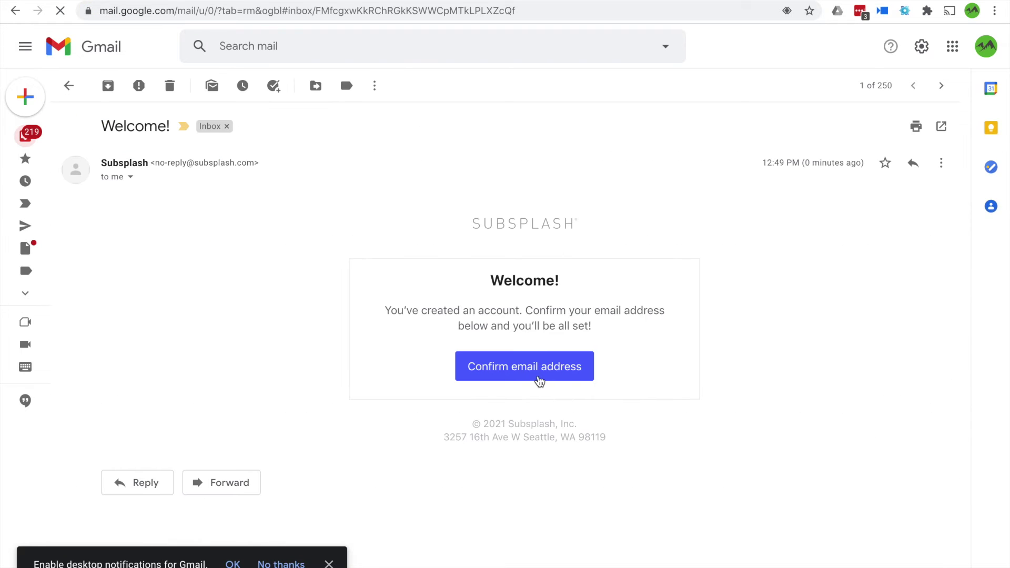
pyautogui.click(537, 368)
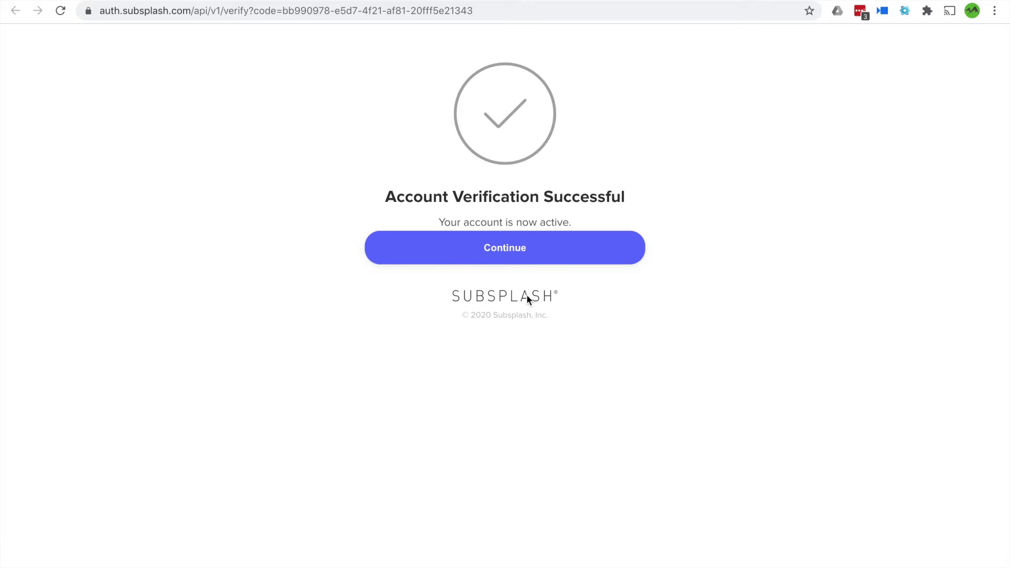
# Continue to payment setup, choose Link bank account, and begin entering the account holder's name
pyautogui.click(520, 263)
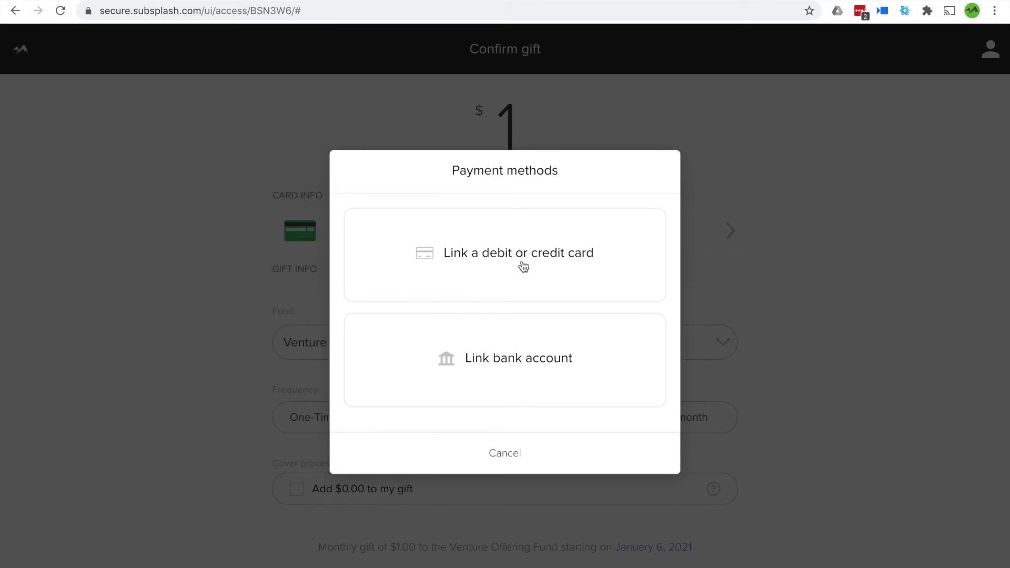
pyautogui.click(546, 343)
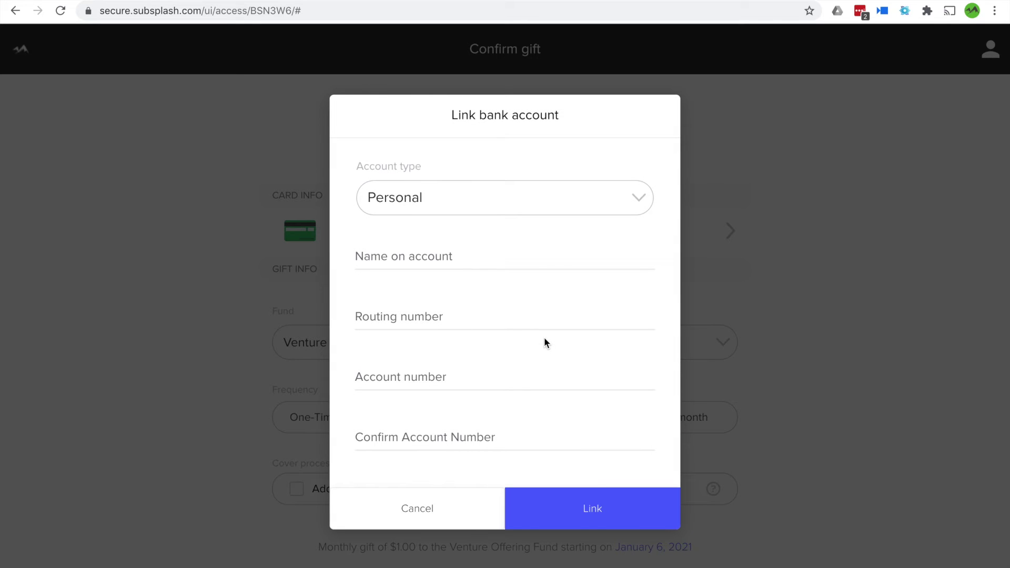
pyautogui.click(448, 255)
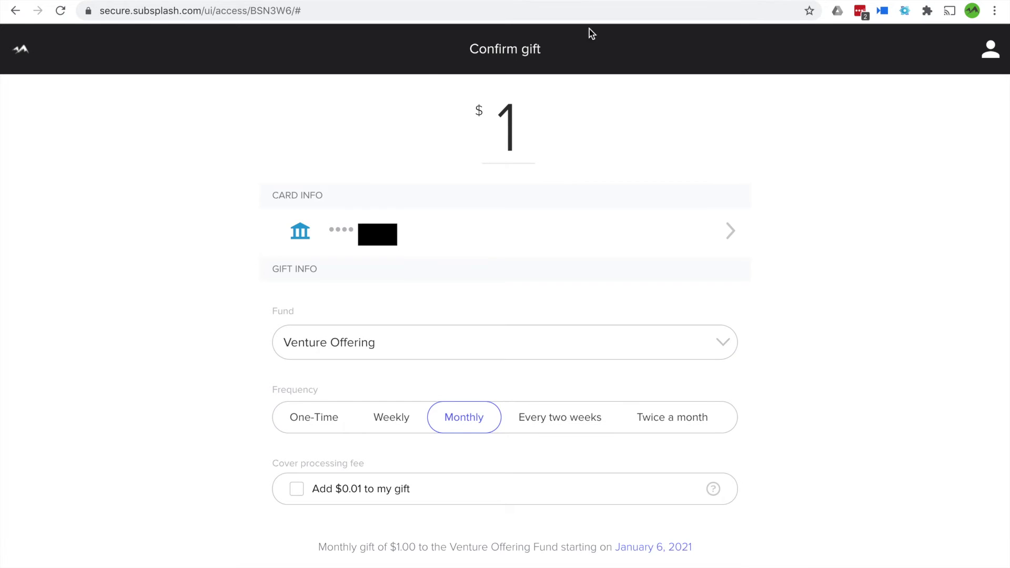
# Raise the gift to $11, keep the Venture Offering fund, and add the processing fee
pyautogui.click(524, 140)
pyautogui.write('1')
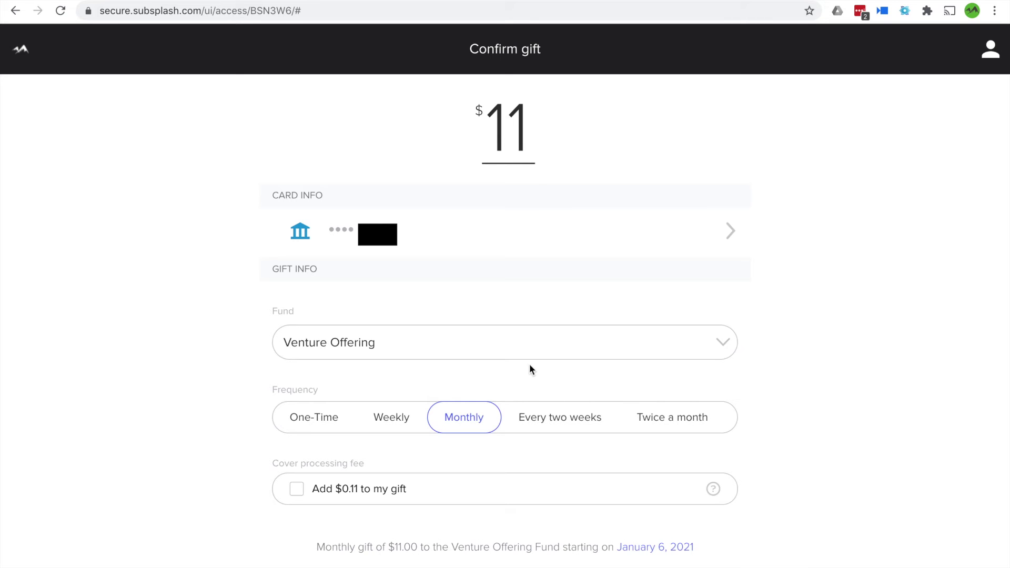
pyautogui.click(531, 352)
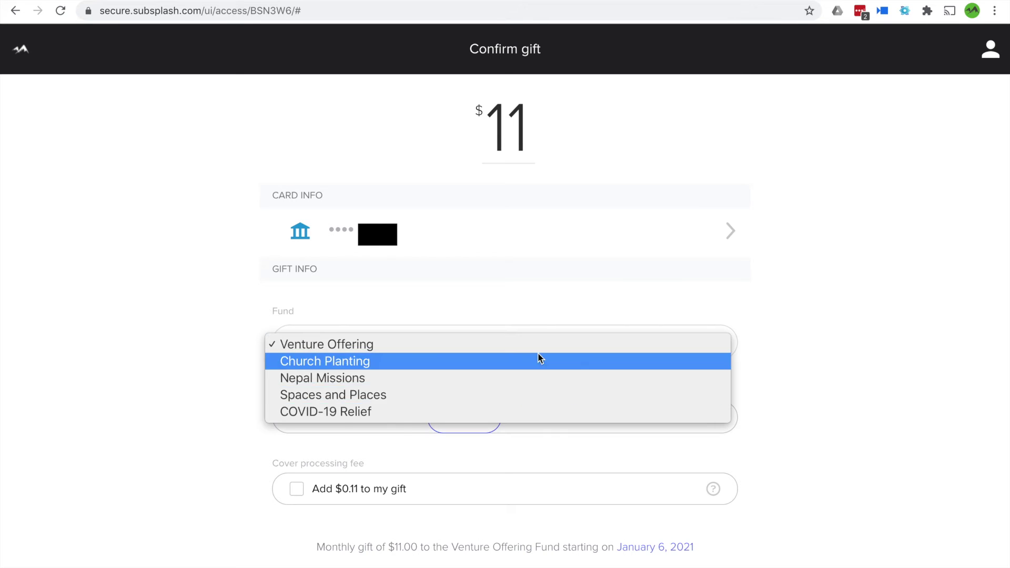
pyautogui.click(534, 346)
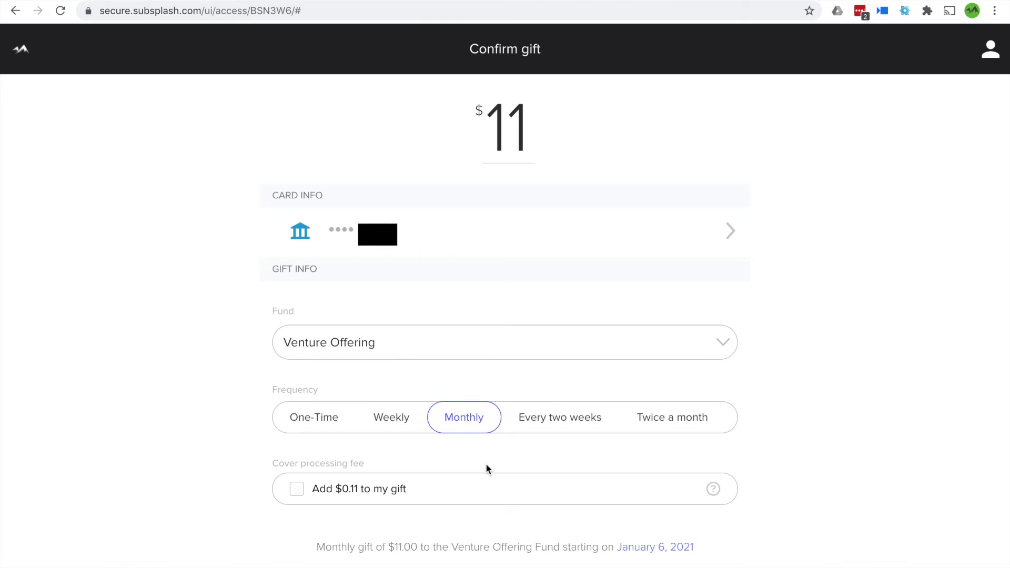
pyautogui.scroll(-3, 486, 468)
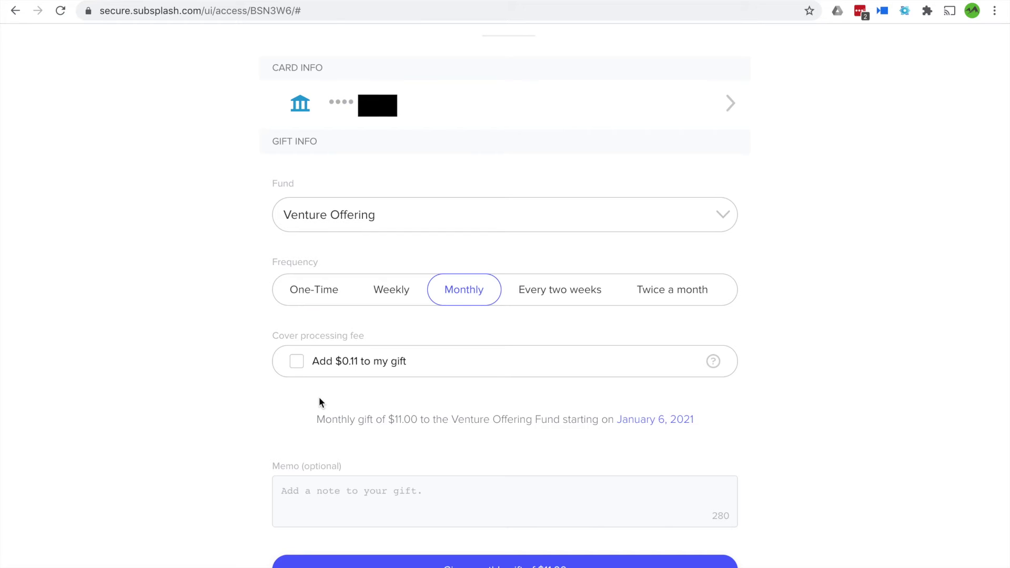
pyautogui.click(294, 367)
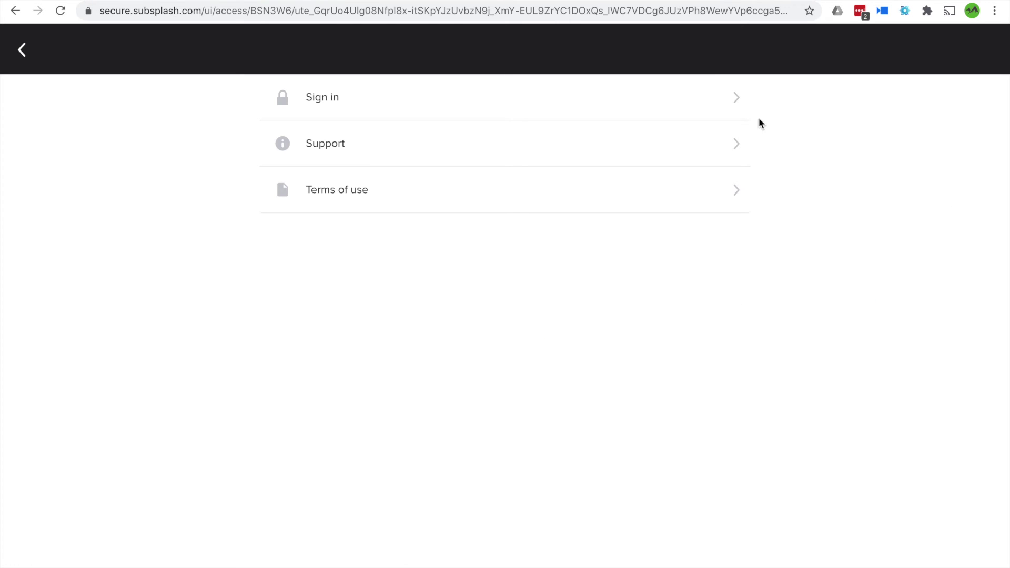
# Sign in to the giving account by e-mail using the saved credentials
pyautogui.click(715, 104)
pyautogui.click(634, 219)
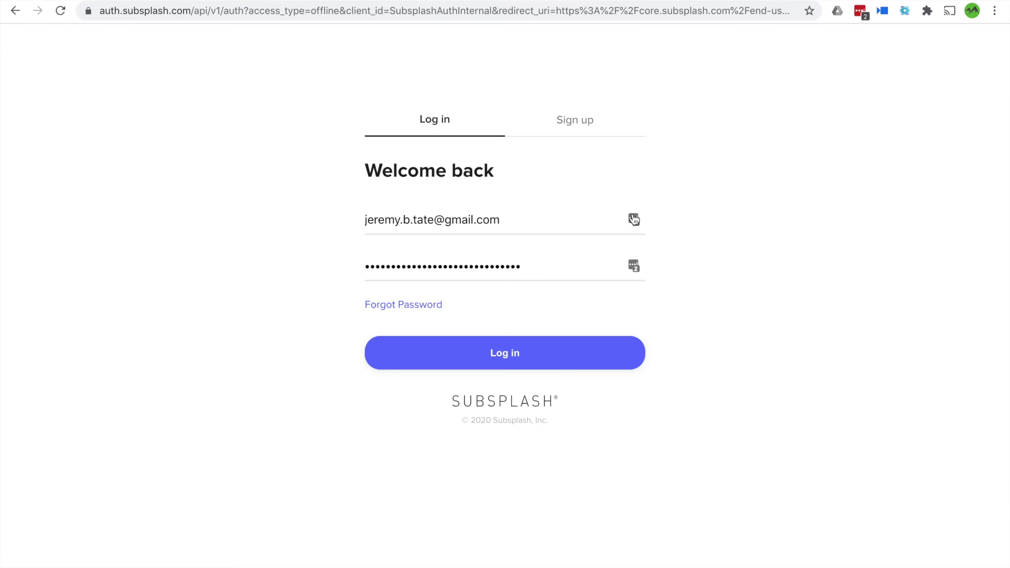
pyautogui.click(531, 363)
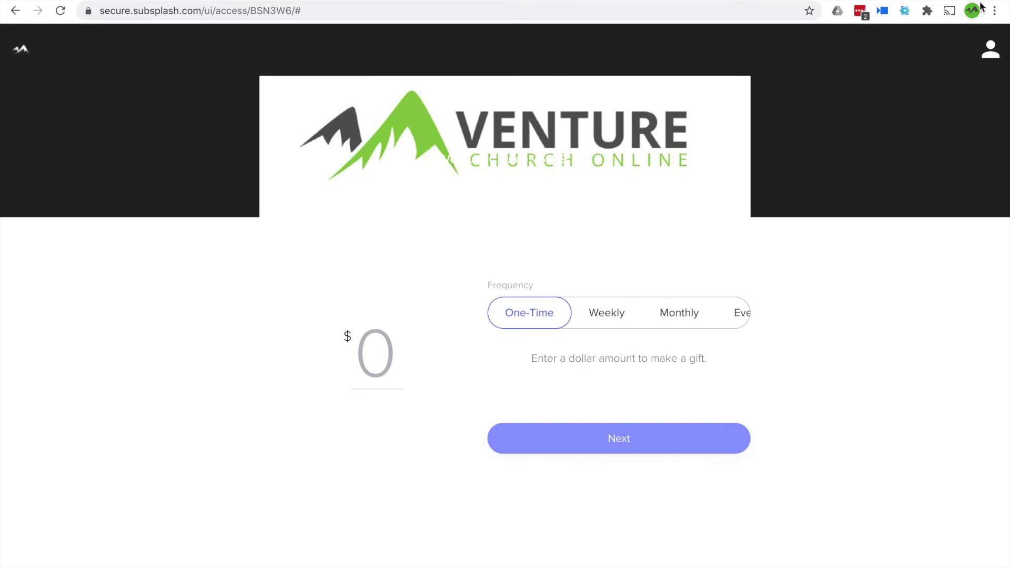
# Open Recurring gifts from the account menu to see the $1.01 monthly Venture Offering gift
pyautogui.click(989, 53)
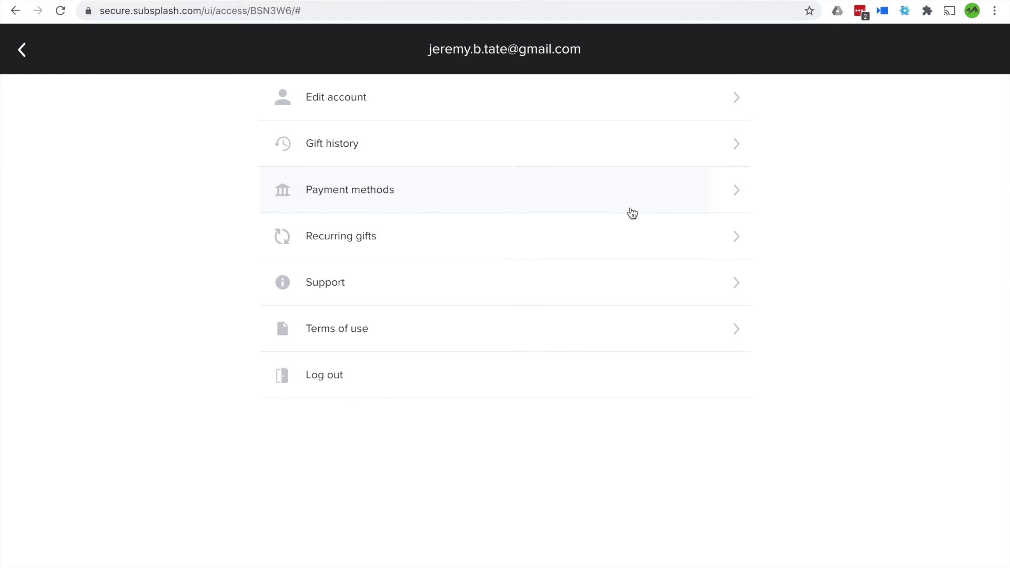
pyautogui.click(634, 237)
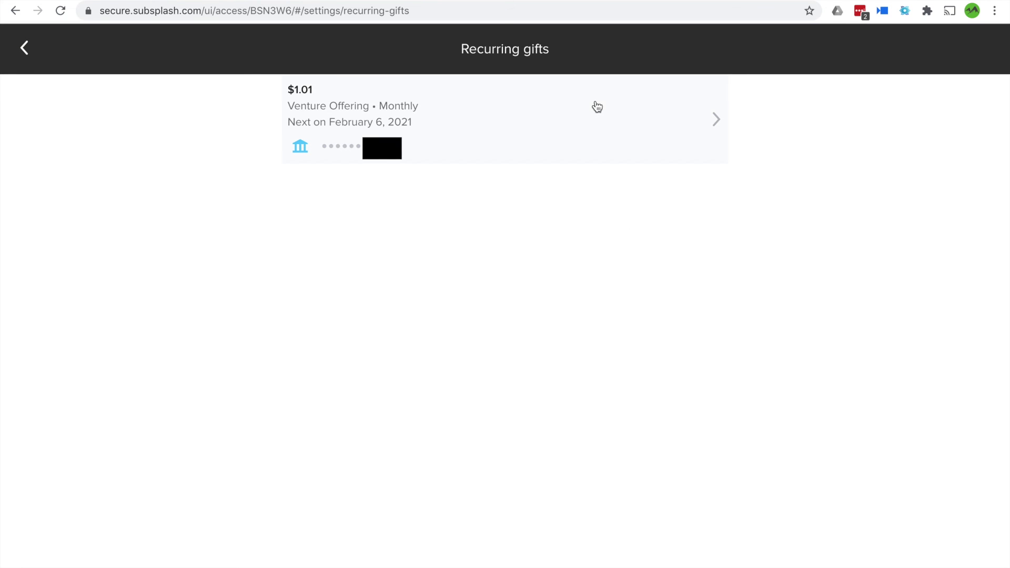
# Open the $1.01 monthly gift's Edit gift page, then go back
pyautogui.click(597, 107)
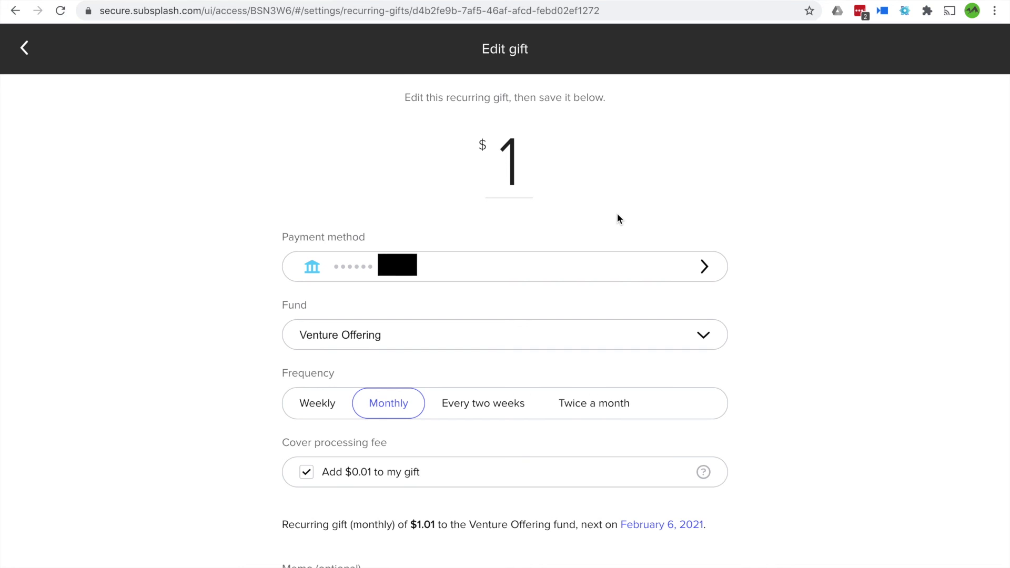
pyautogui.click(24, 48)
# Go back to the Venture Church giving home page and open the account menu
pyautogui.click(25, 48)
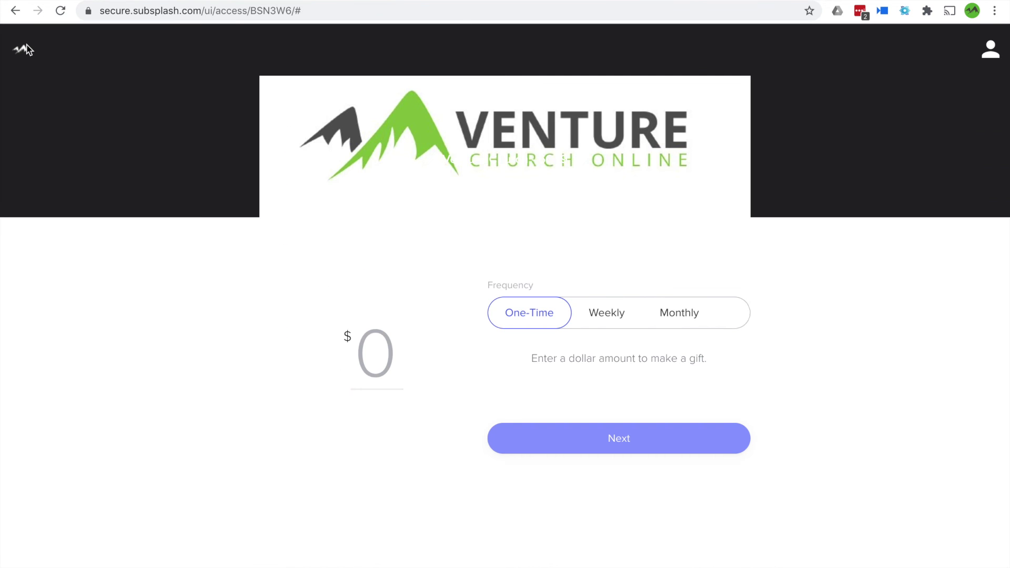
pyautogui.click(992, 50)
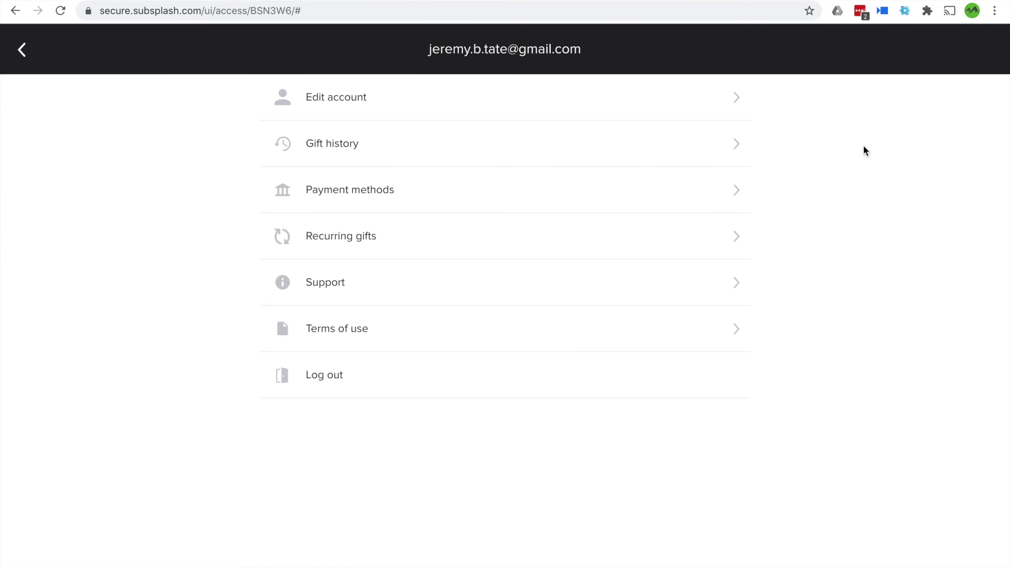